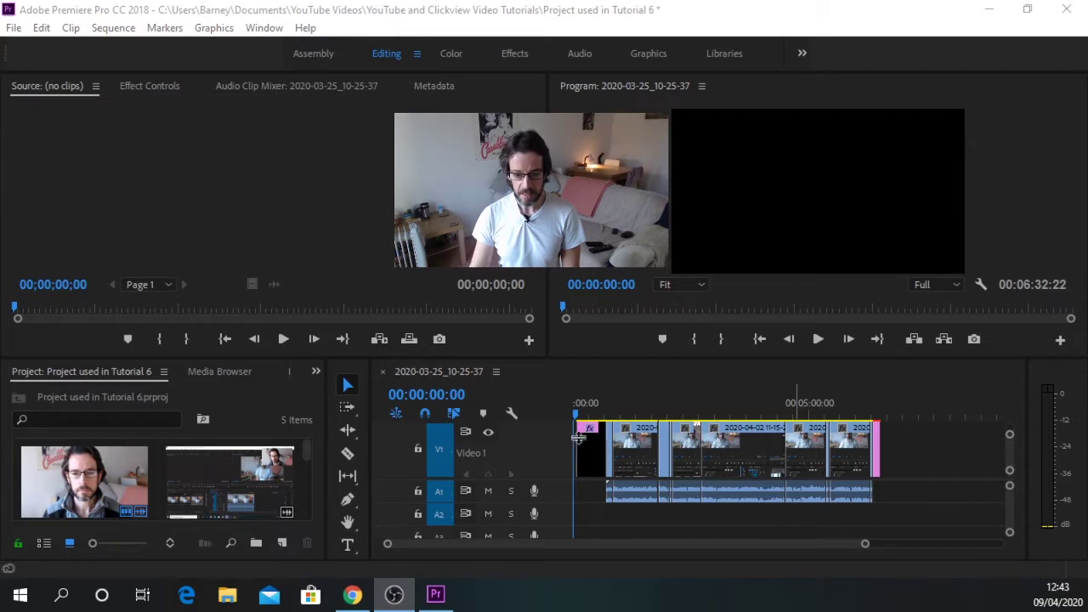
Step: Play a short preview of the clip right after the title, starting from 00:00:44:04
{"action": "left_click_drag", "start_coordinate": [867, 548], "coordinate": [770, 564]}
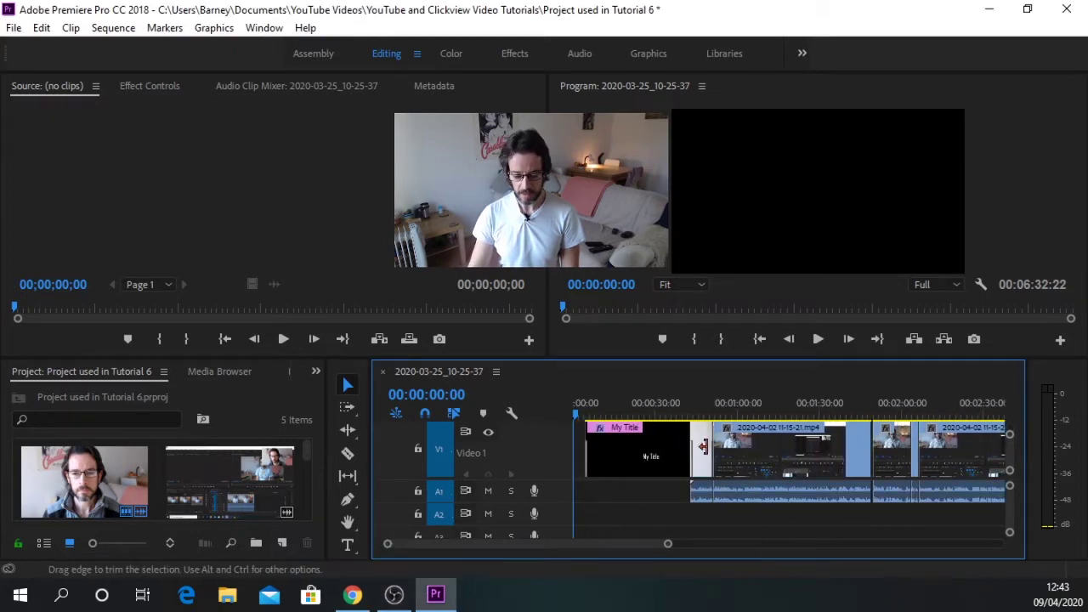
{"action": "left_click", "coordinate": [696, 404]}
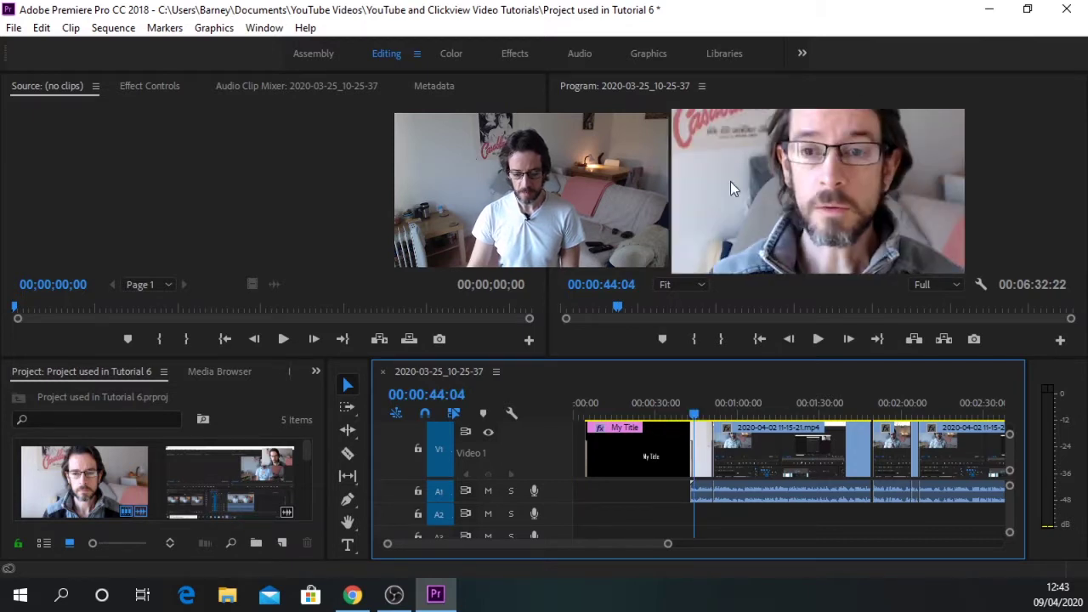
{"action": "left_click", "coordinate": [818, 339]}
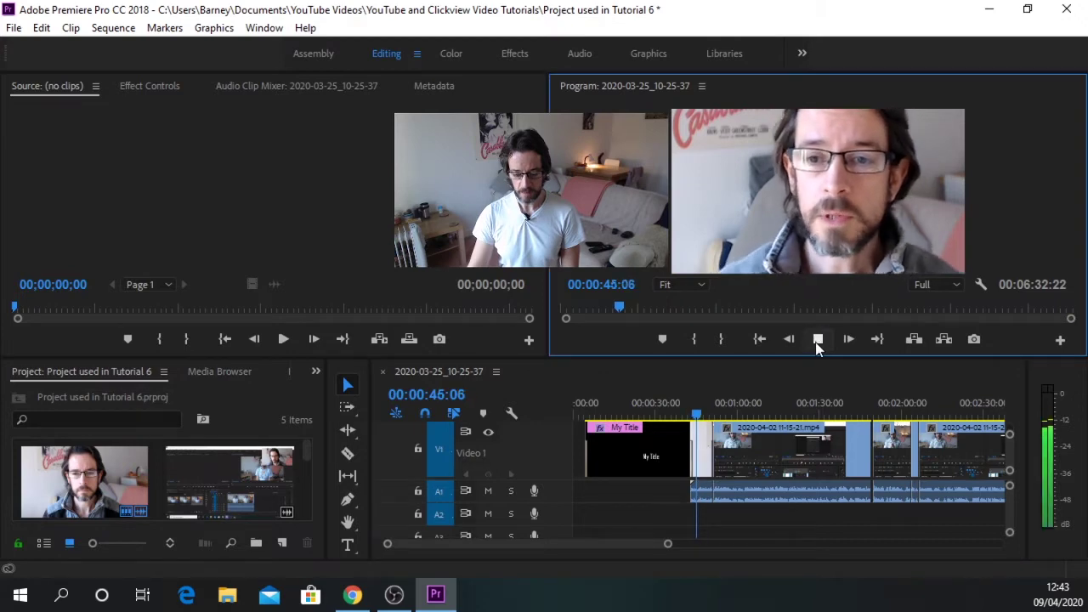
{"action": "left_click", "coordinate": [818, 340]}
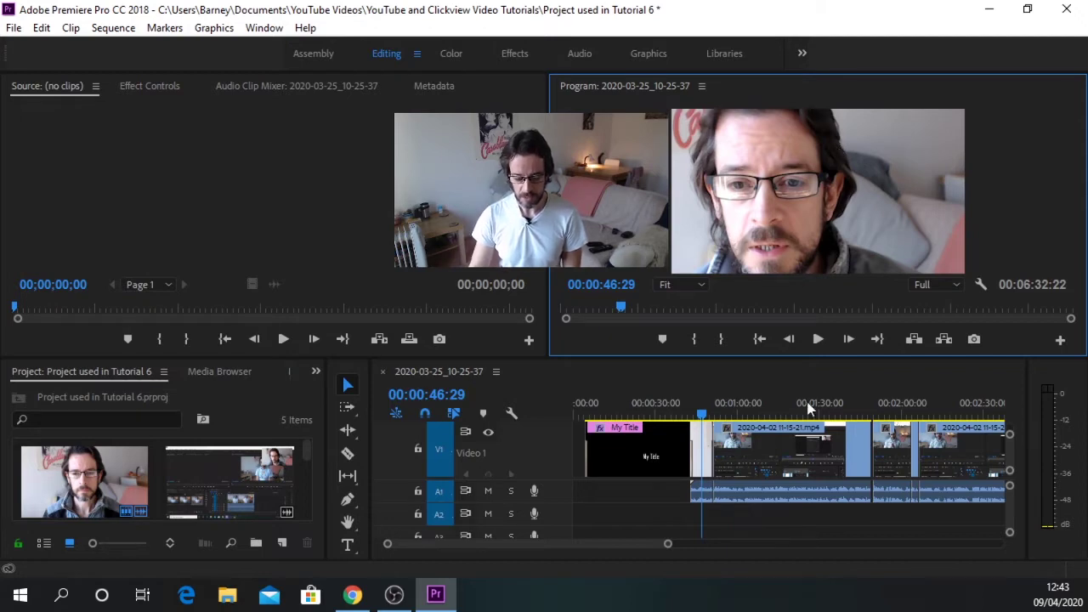
Step: Find the Brightness & Contrast video effect by searching for "bright" and apply it to the clip right after the title
{"action": "left_click", "coordinate": [317, 373]}
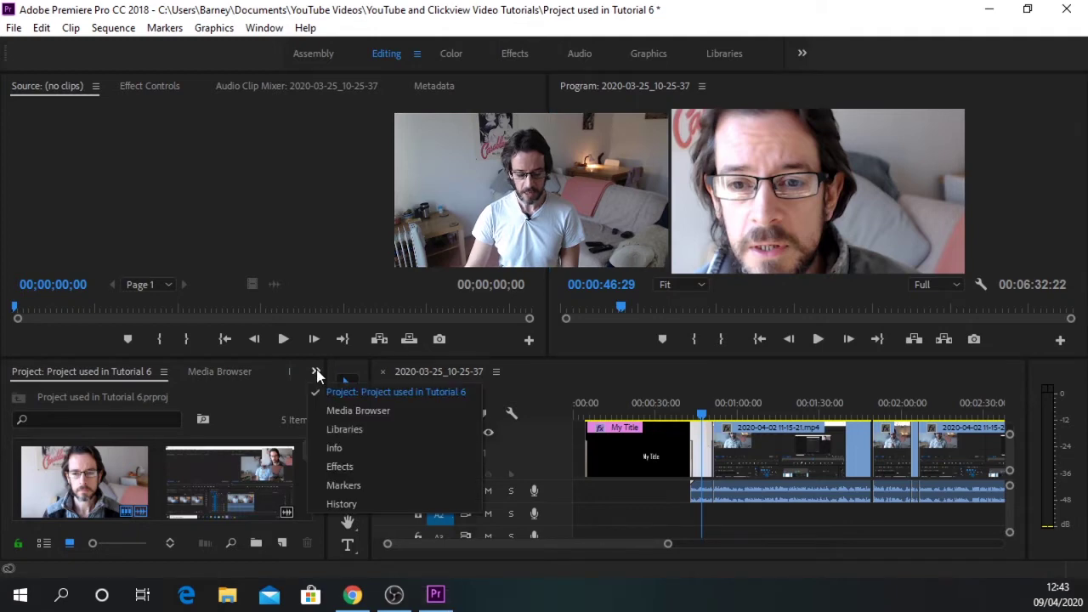
{"action": "left_click", "coordinate": [340, 467]}
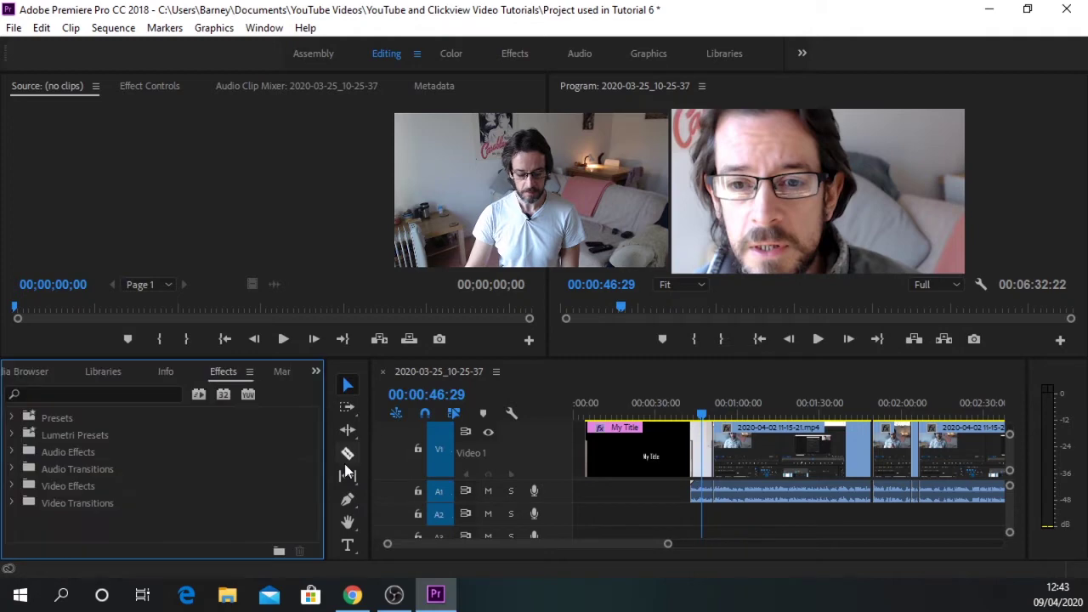
{"action": "left_click", "coordinate": [71, 393]}
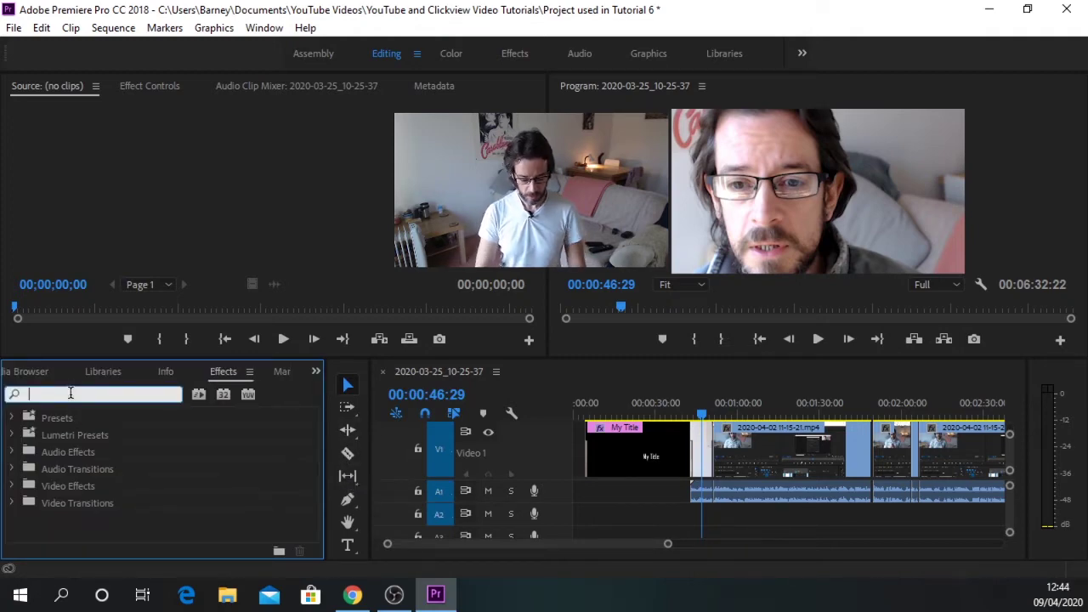
{"action": "type", "text": "brigh"}
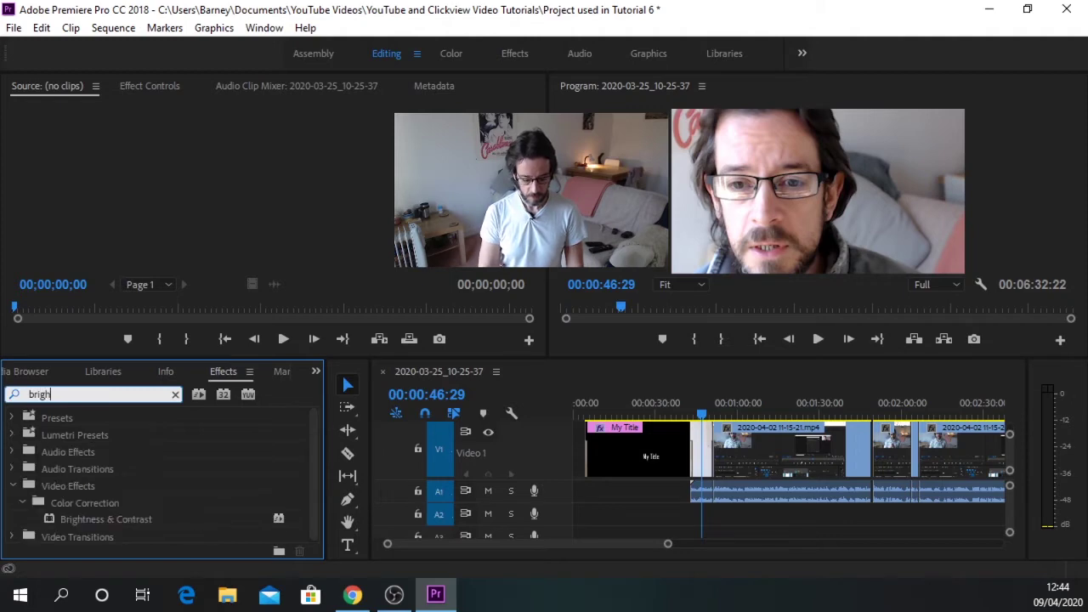
{"action": "type", "text": "t"}
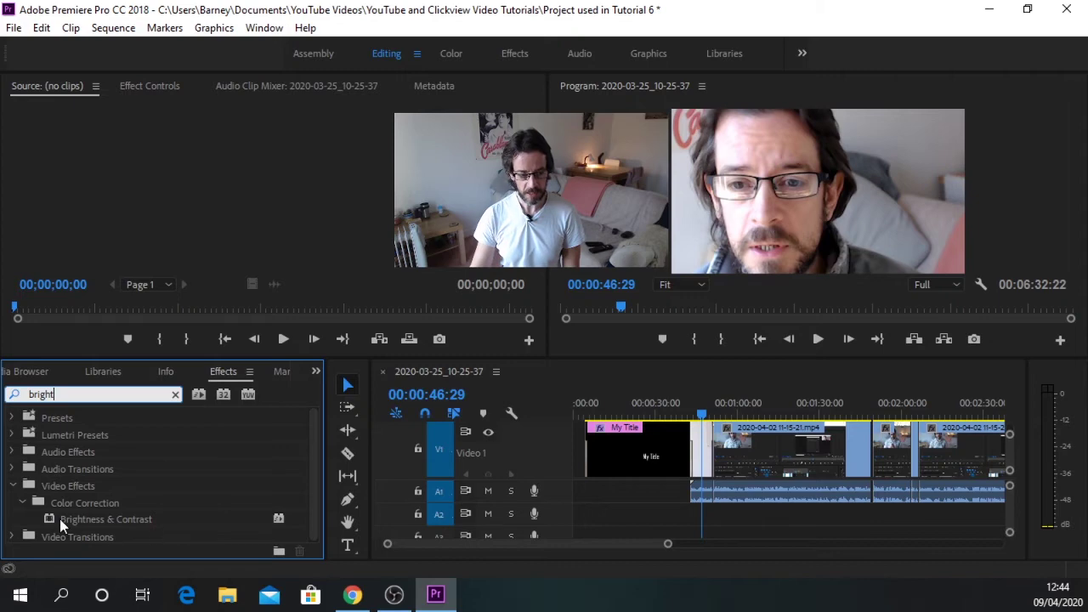
{"action": "left_click", "coordinate": [100, 519]}
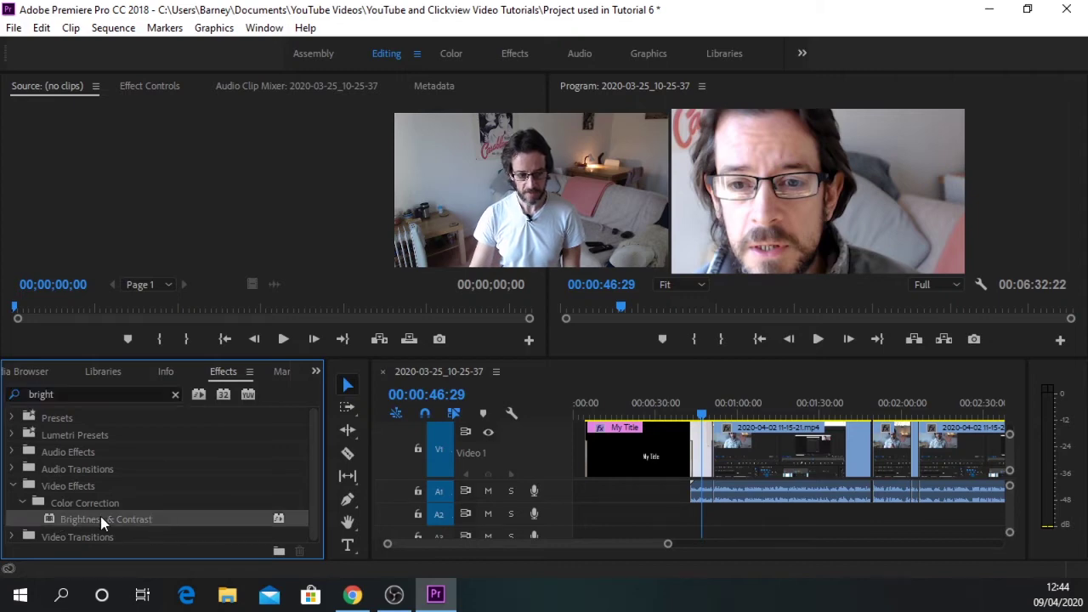
{"action": "left_click_drag", "start_coordinate": [100, 516], "coordinate": [706, 459]}
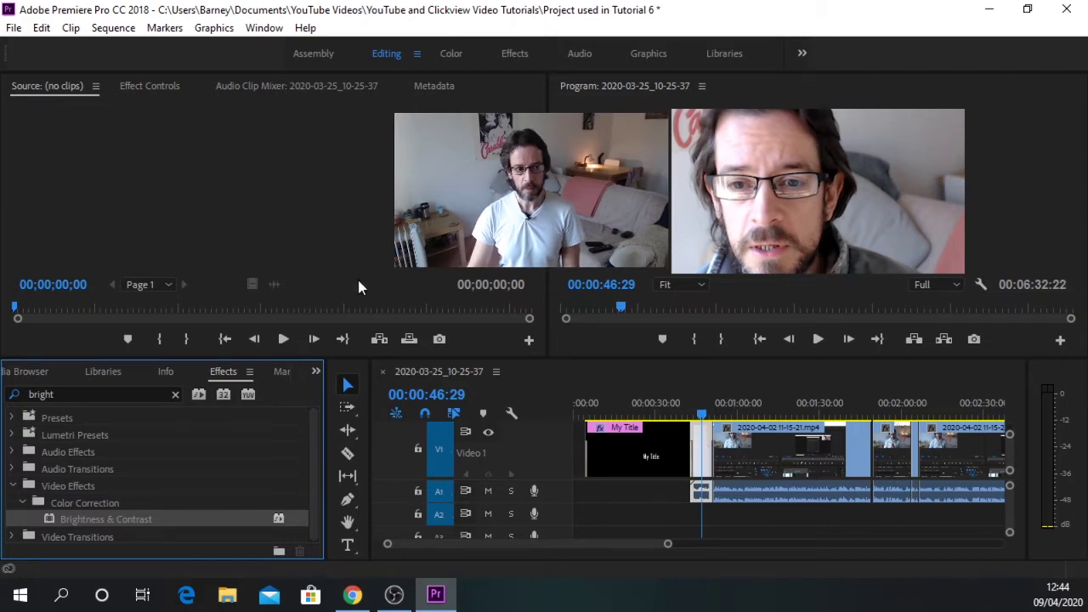
Step: Set the clip's Brightness to -29 and Contrast to 9 in the Brightness & Contrast effect
{"action": "left_click", "coordinate": [145, 87]}
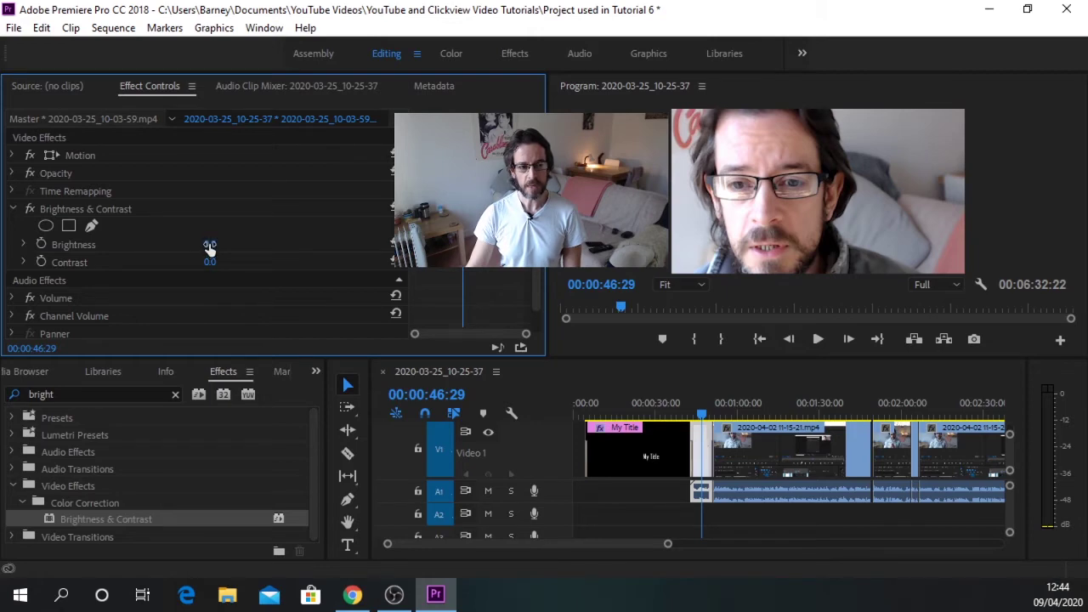
{"action": "left_click_drag", "start_coordinate": [209, 244], "coordinate": [165, 244]}
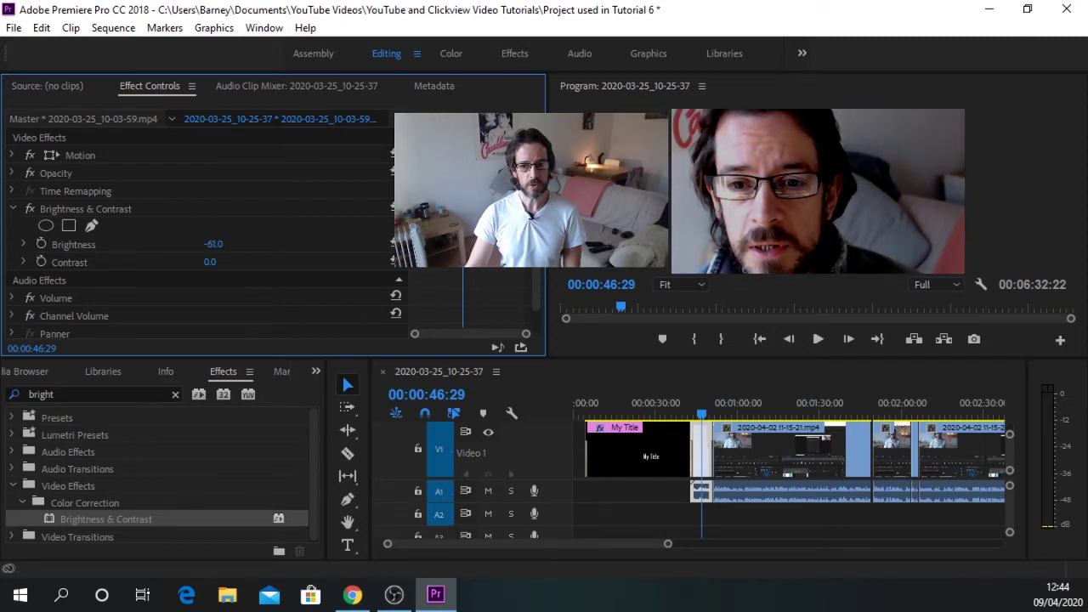
{"action": "left_click_drag", "start_coordinate": [164, 244], "coordinate": [193, 244]}
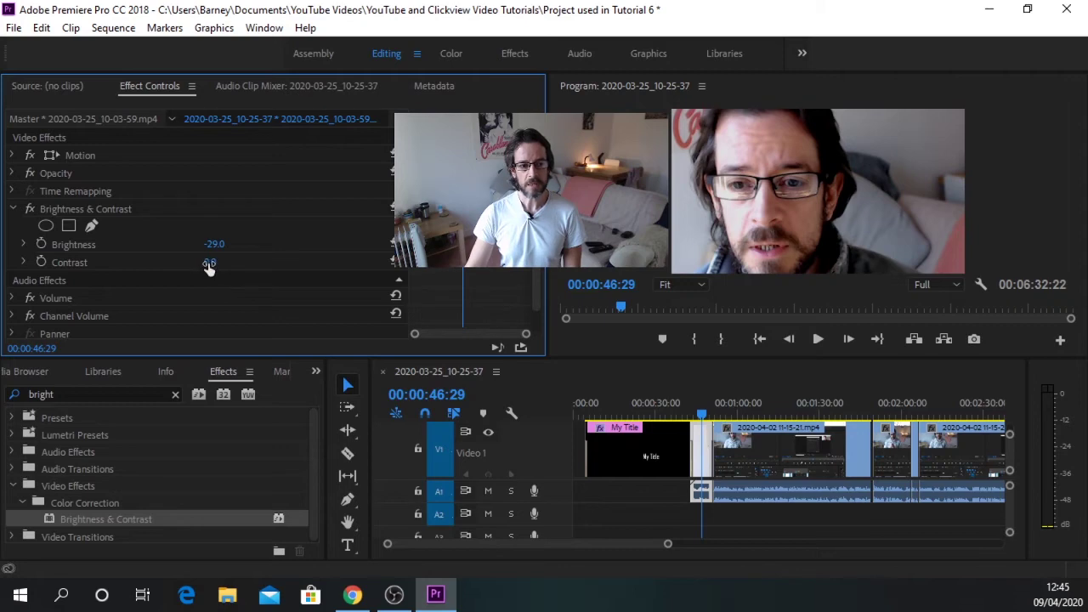
{"action": "mouse_move", "coordinate": [212, 262]}
{"action": "left_mouse_down"}
{"action": "mouse_move", "coordinate": [195, 262]}
{"action": "mouse_move", "coordinate": [226, 262]}
{"action": "left_mouse_up"}
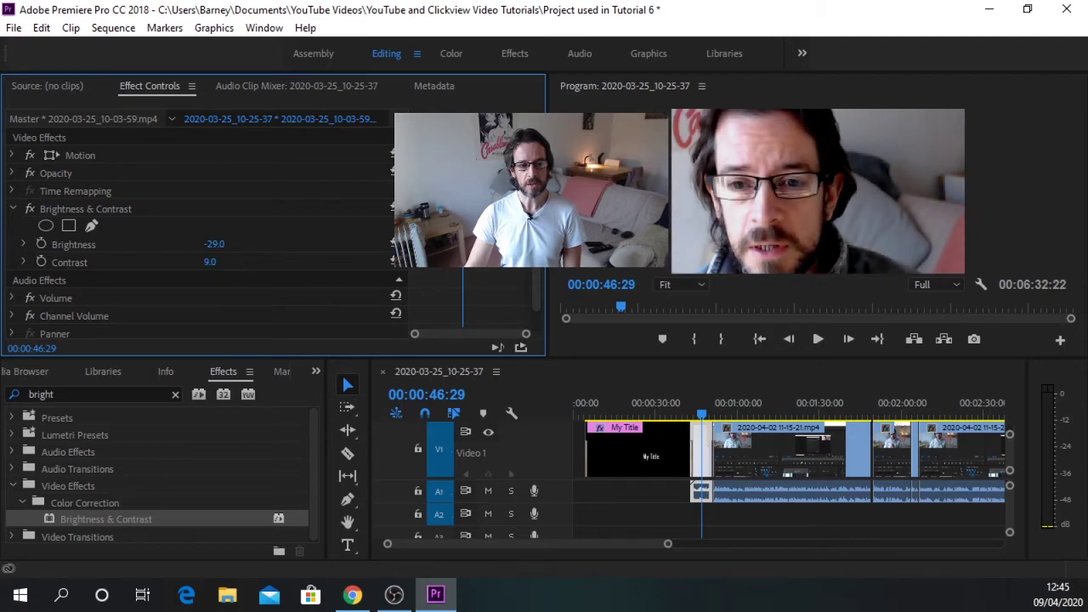
Step: Undo the Contrast and Brightness adjustments on the clip
{"action": "left_click", "coordinate": [43, 28]}
{"action": "left_click", "coordinate": [53, 46]}
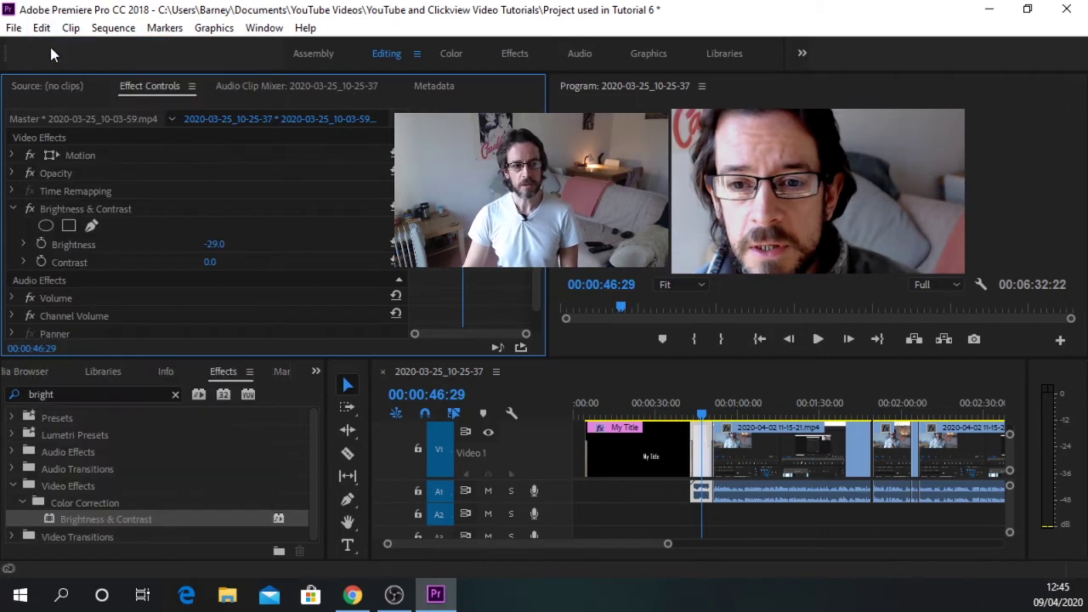
{"action": "left_click", "coordinate": [42, 28]}
{"action": "left_click", "coordinate": [55, 47]}
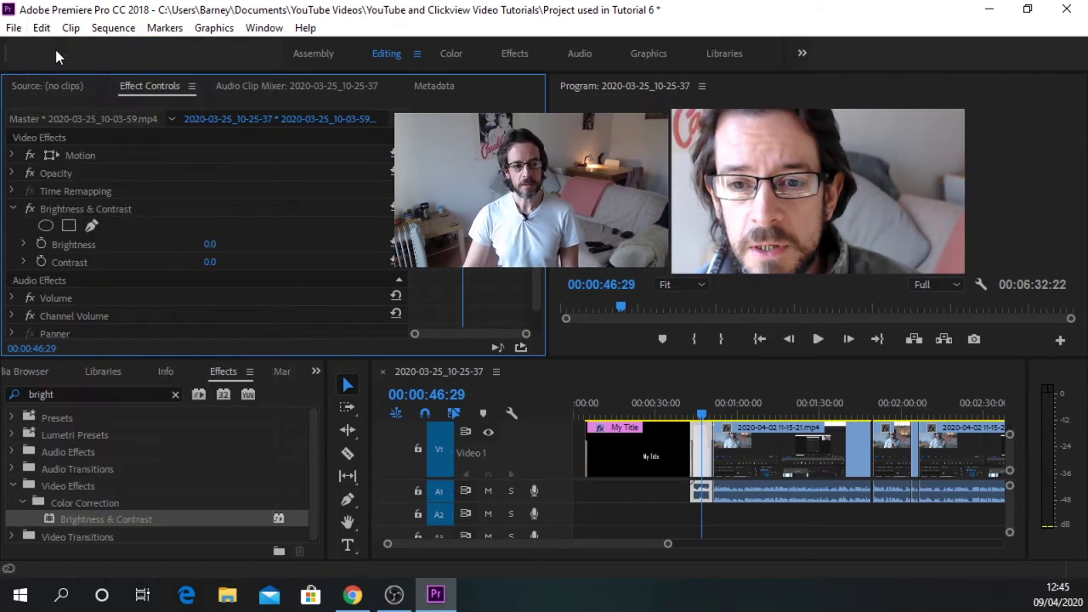
{"action": "left_click", "coordinate": [393, 594]}
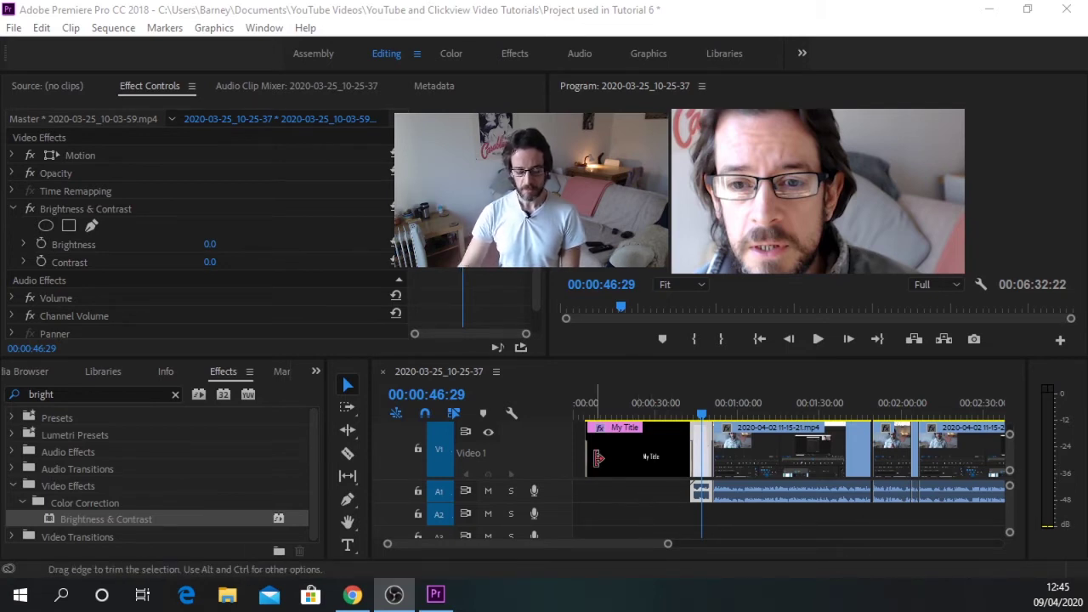
Step: Mark the sequence's In point near its start, at 00:00:03:13
{"action": "left_click_drag", "start_coordinate": [668, 545], "coordinate": [895, 584]}
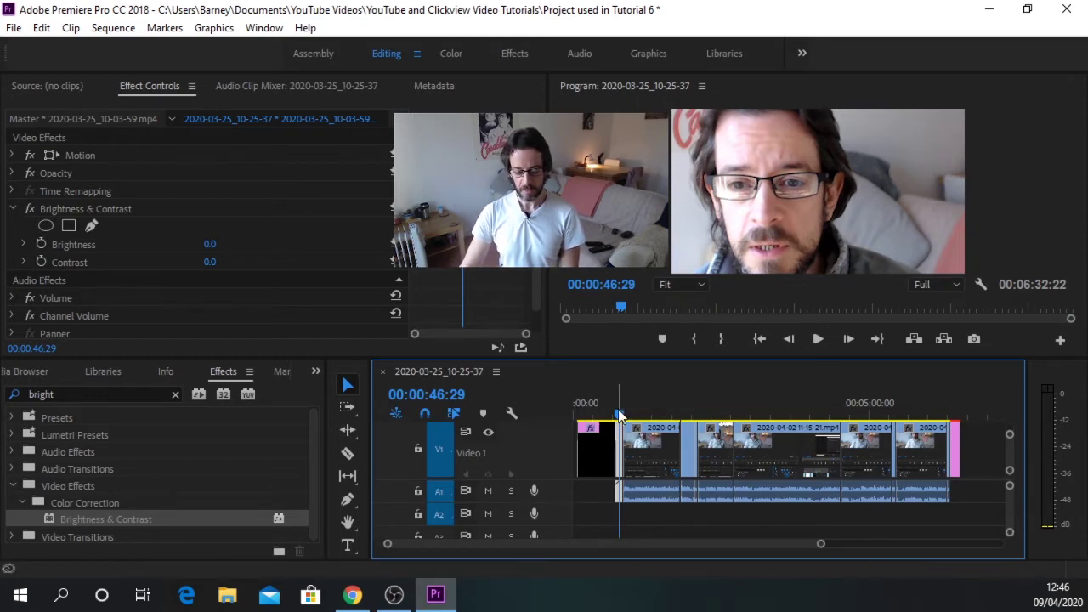
{"action": "left_click_drag", "start_coordinate": [619, 416], "coordinate": [576, 416]}
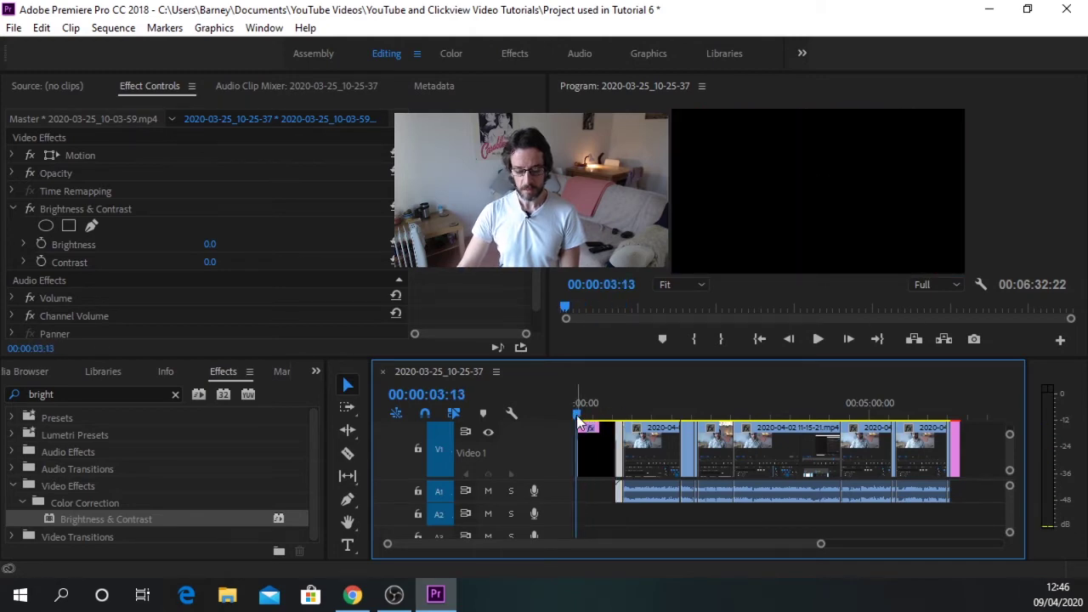
{"action": "right_click", "coordinate": [576, 416]}
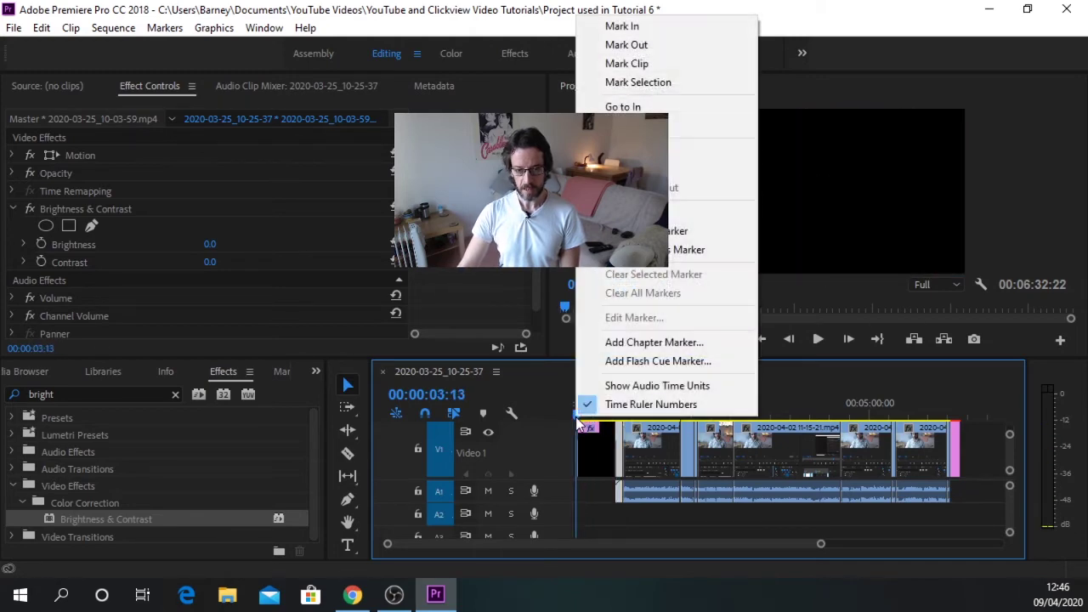
{"action": "left_click", "coordinate": [619, 27]}
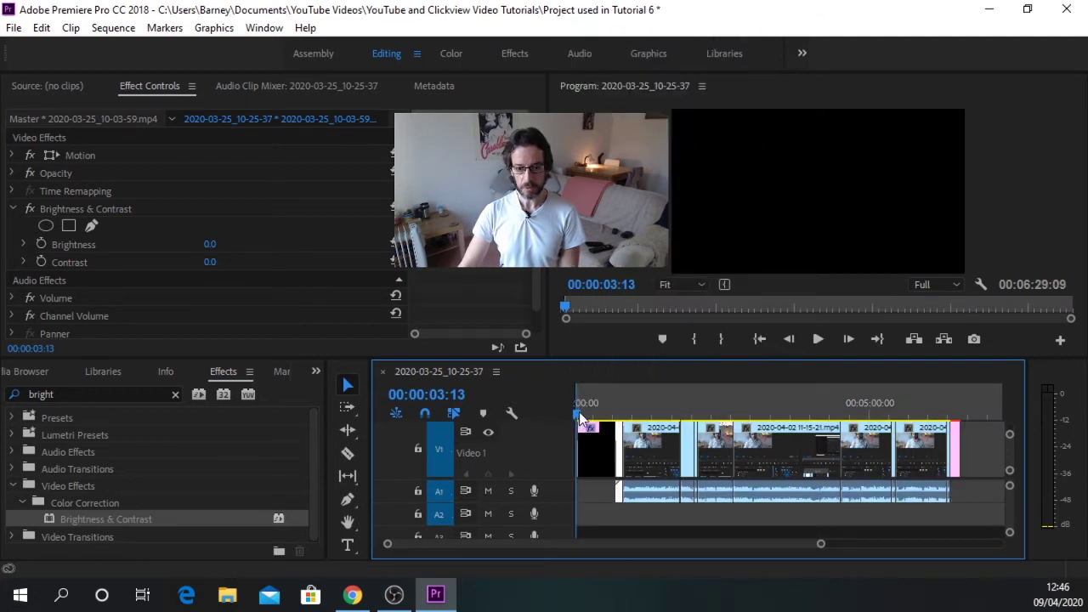
Step: Mark the Out point just past the last clip, at 00:06:35:09, and render the sequence from In to Out
{"action": "left_click_drag", "start_coordinate": [578, 417], "coordinate": [964, 420]}
{"action": "right_click", "coordinate": [965, 418]}
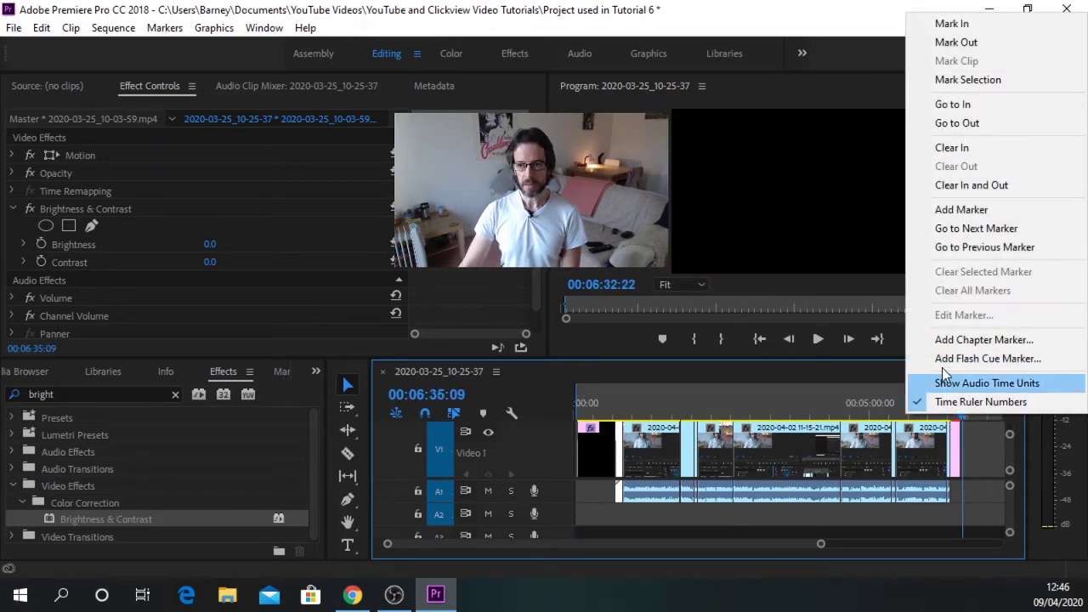
{"action": "left_click", "coordinate": [964, 44]}
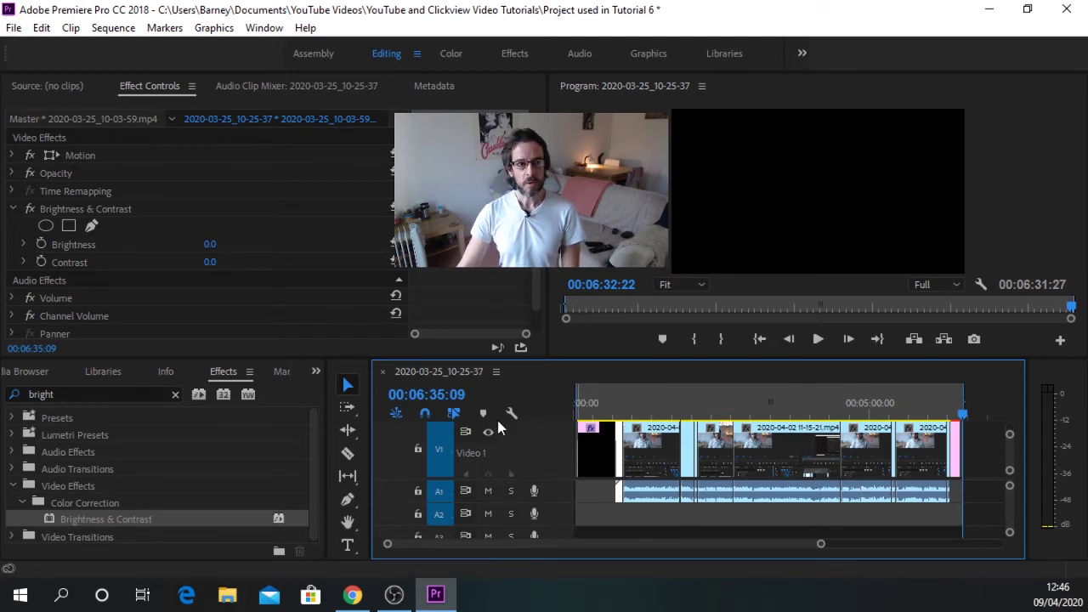
{"action": "left_click", "coordinate": [114, 29]}
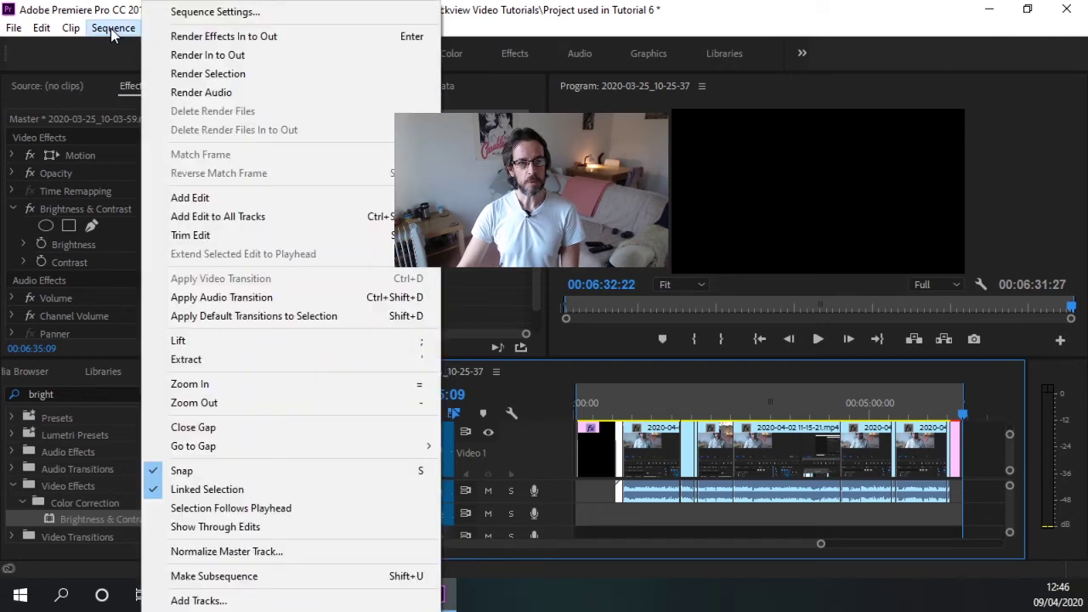
{"action": "left_click", "coordinate": [211, 56]}
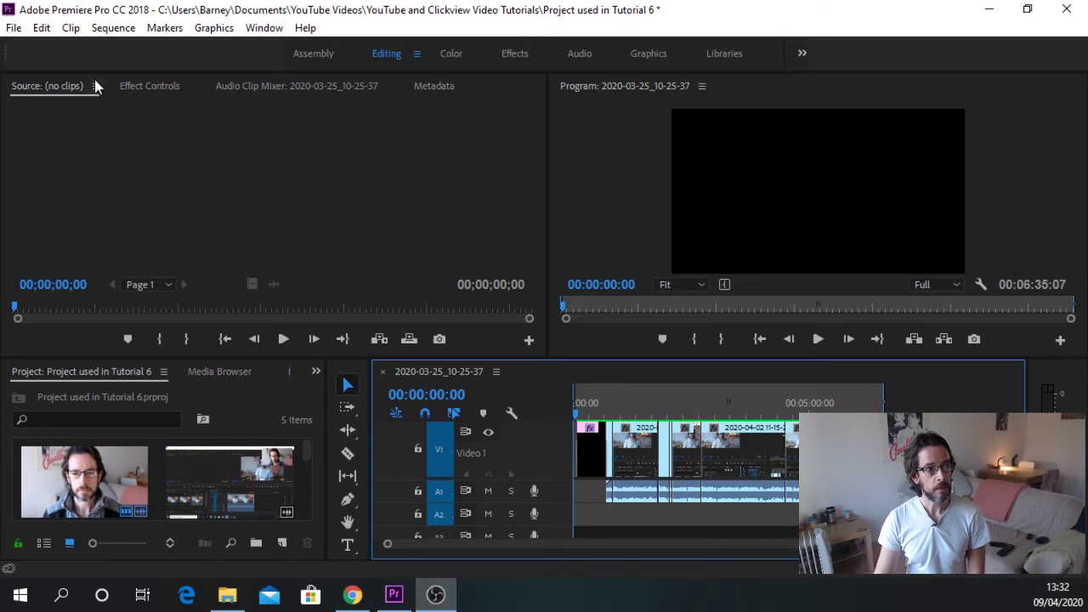
Step: Open the media export settings for the sequence and review the available formats, keeping H.264
{"action": "left_click", "coordinate": [15, 30]}
{"action": "left_click", "coordinate": [15, 29]}
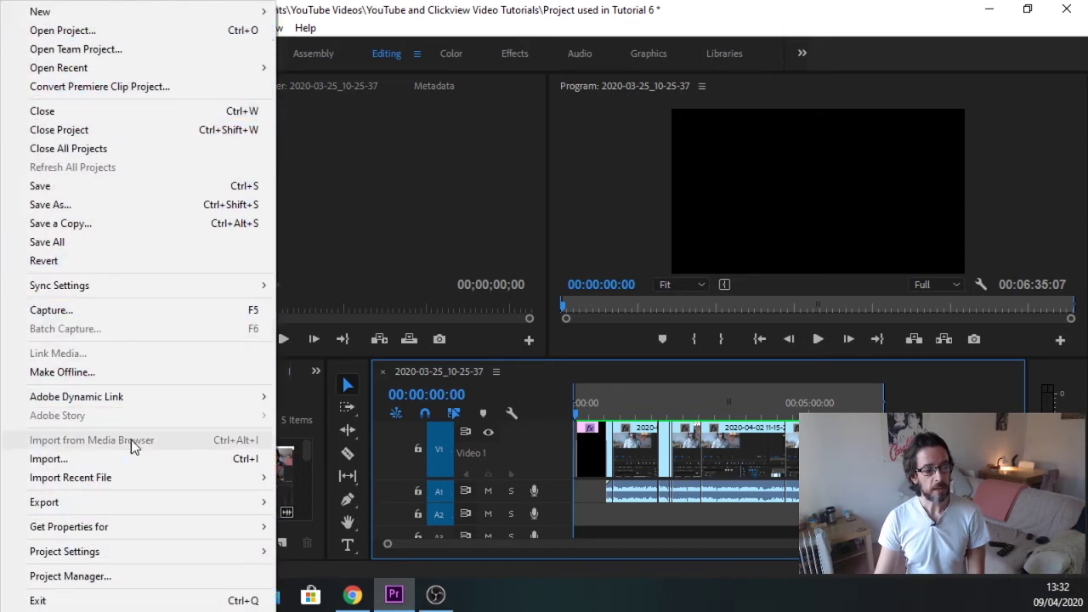
{"action": "left_click", "coordinate": [131, 502]}
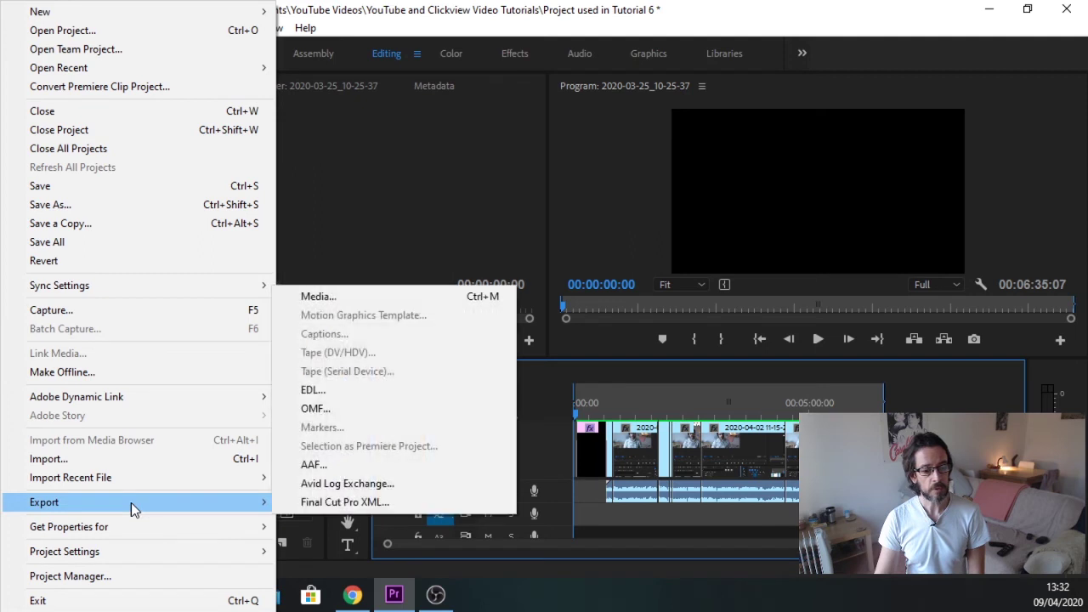
{"action": "left_click", "coordinate": [317, 296]}
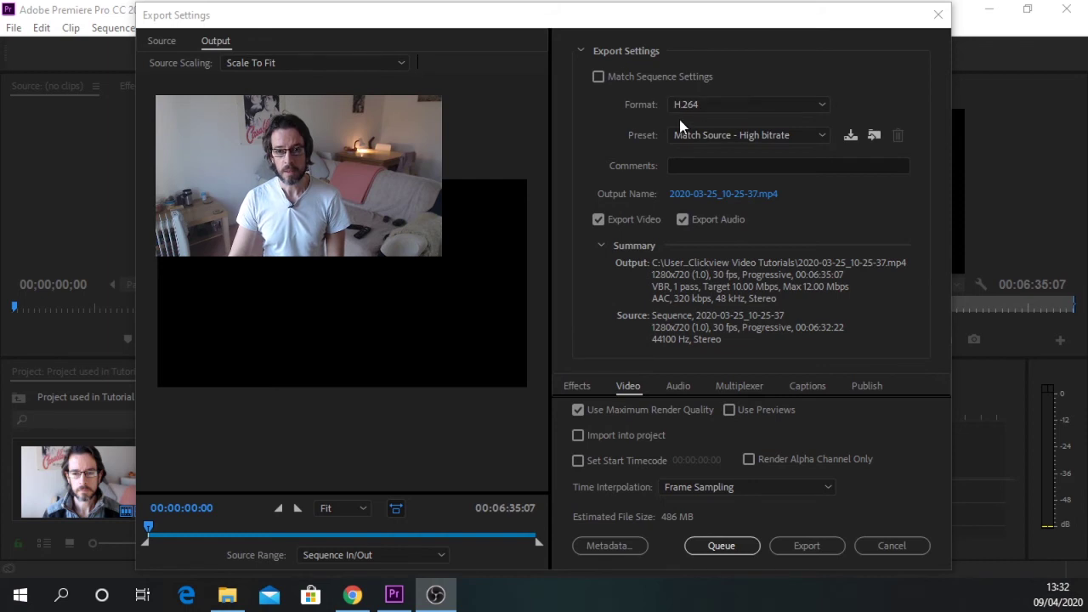
{"action": "left_click", "coordinate": [821, 105]}
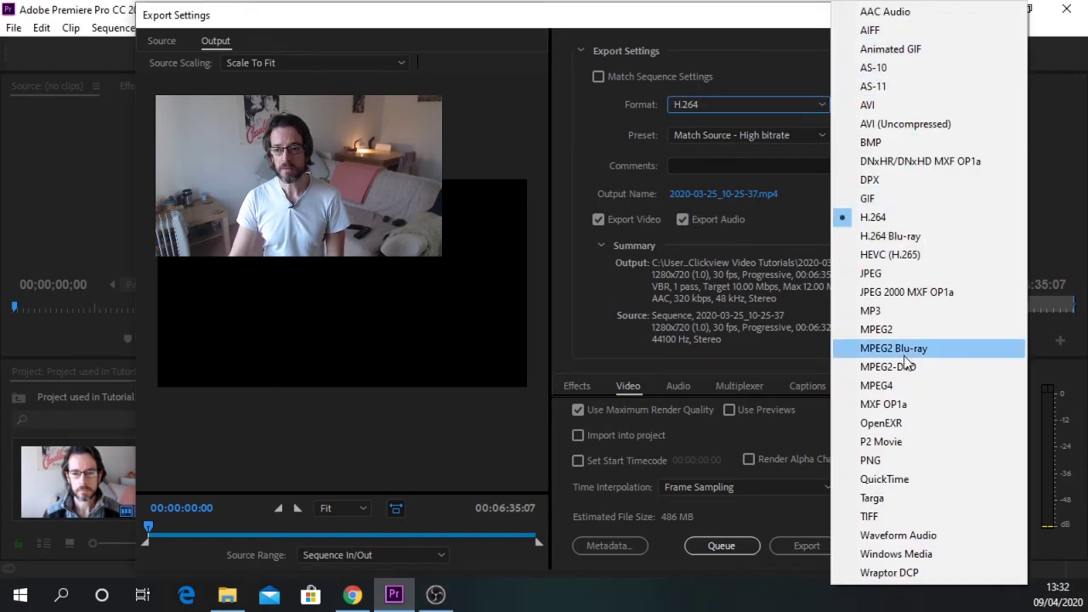
{"action": "left_click", "coordinate": [750, 71]}
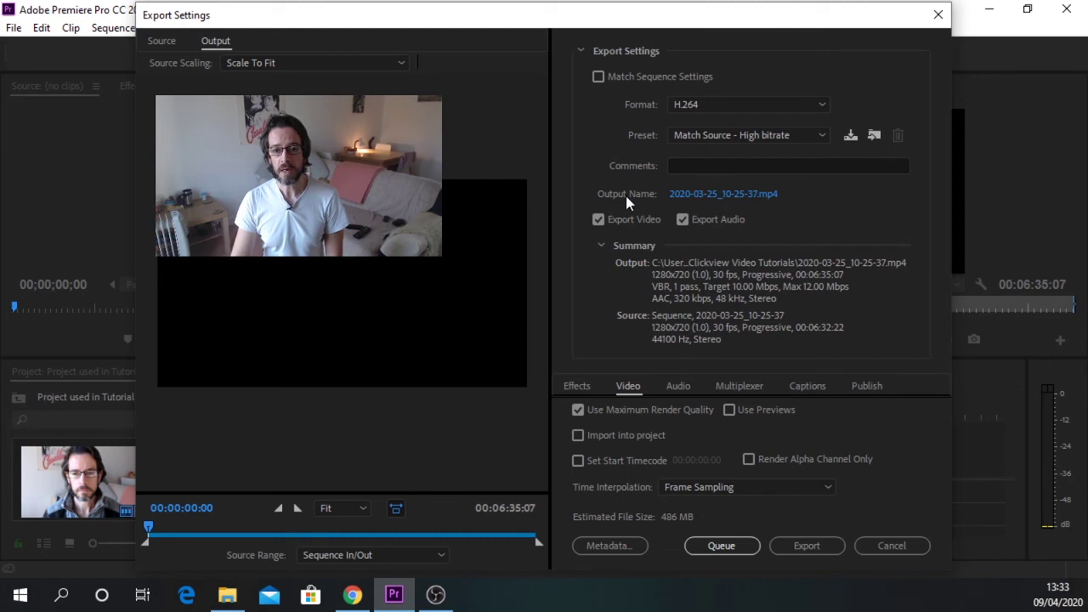
Step: Set the export's output file name to "Export Video" as an MP4 in the YouTube and Clickview Video Tutorials folder
{"action": "left_click", "coordinate": [740, 193]}
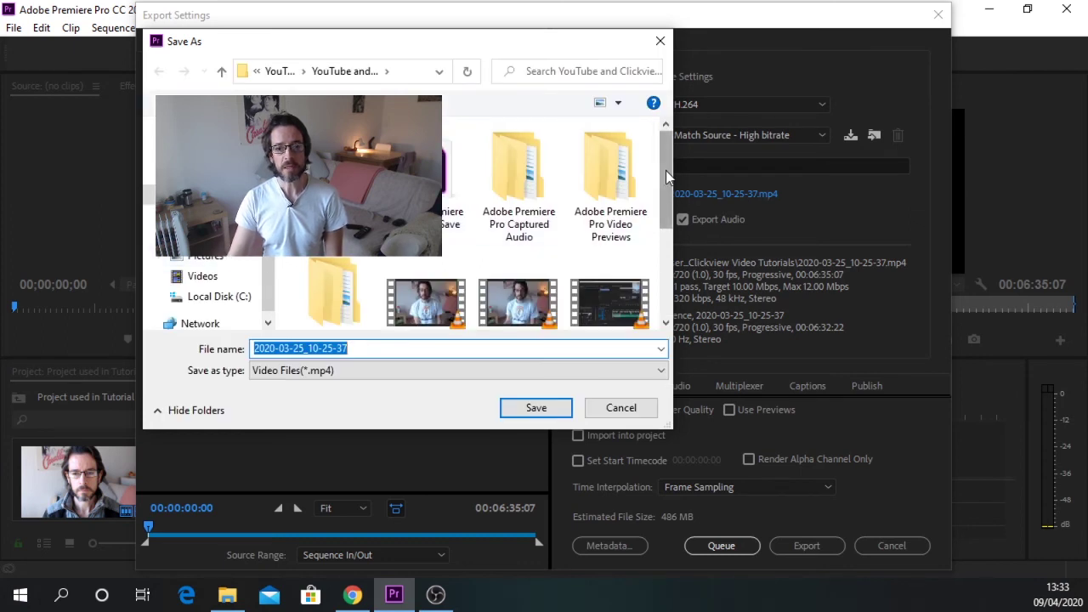
{"action": "left_click_drag", "start_coordinate": [665, 170], "coordinate": [671, 271]}
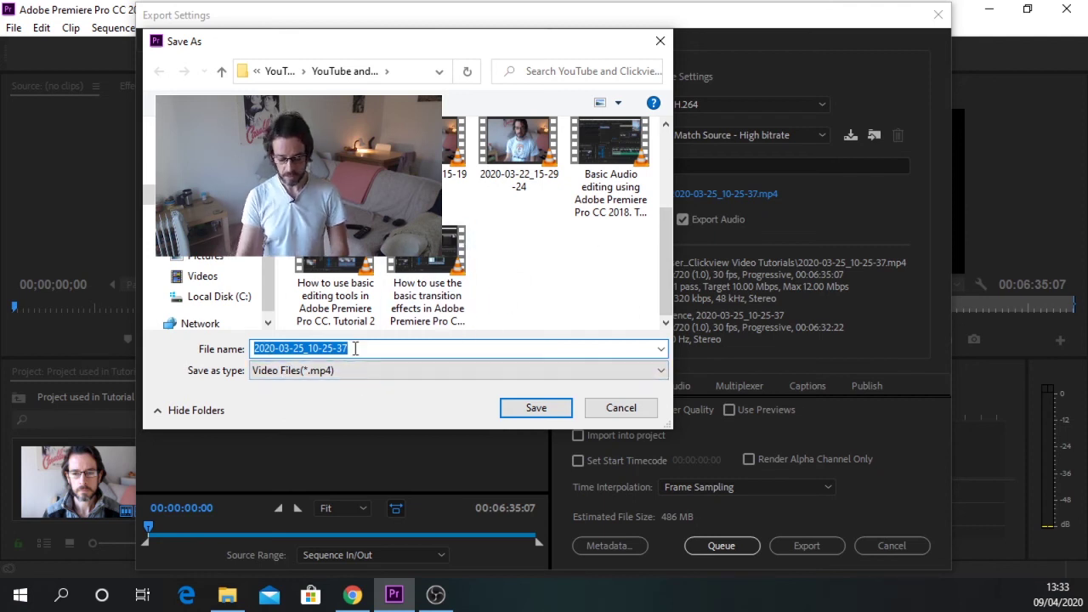
{"action": "key", "text": "BackSpace"}
{"action": "type", "text": "Export Video"}
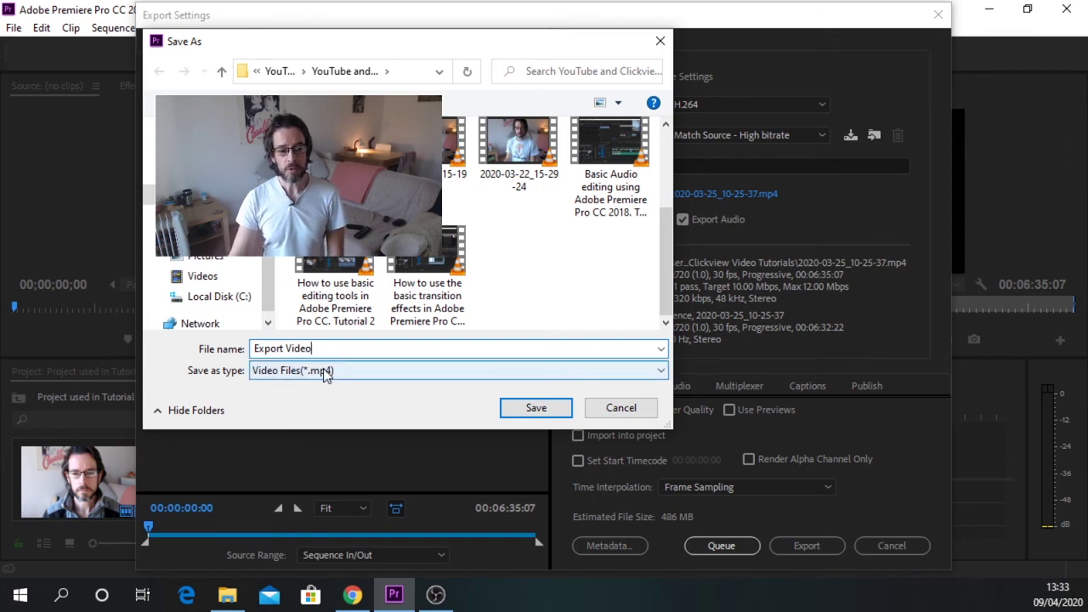
{"action": "left_click", "coordinate": [536, 409]}
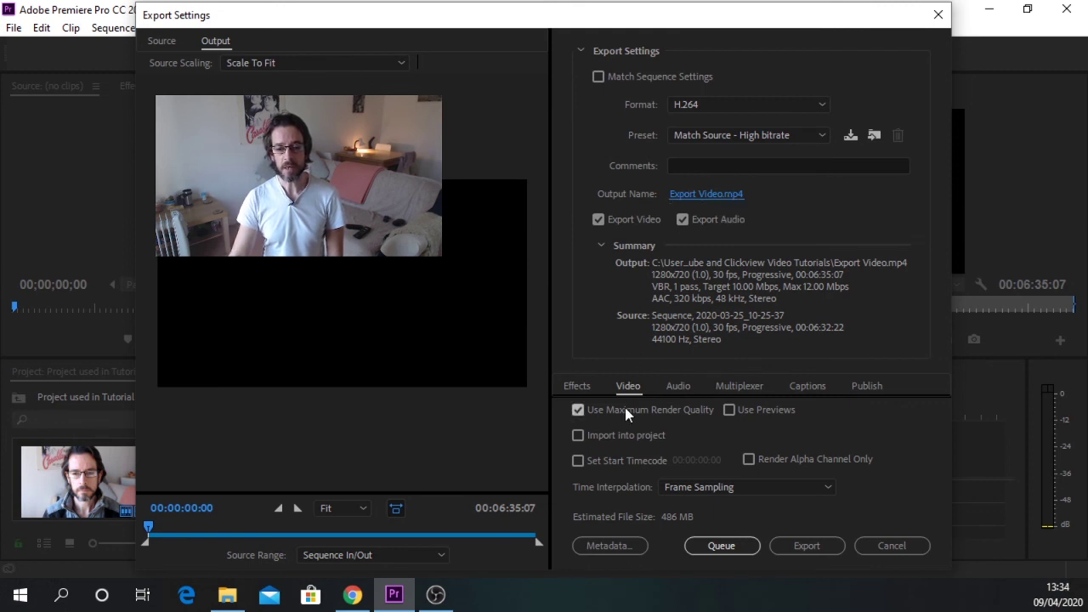
Step: Start the export with Use Maximum Render Quality enabled
{"action": "left_click", "coordinate": [578, 408]}
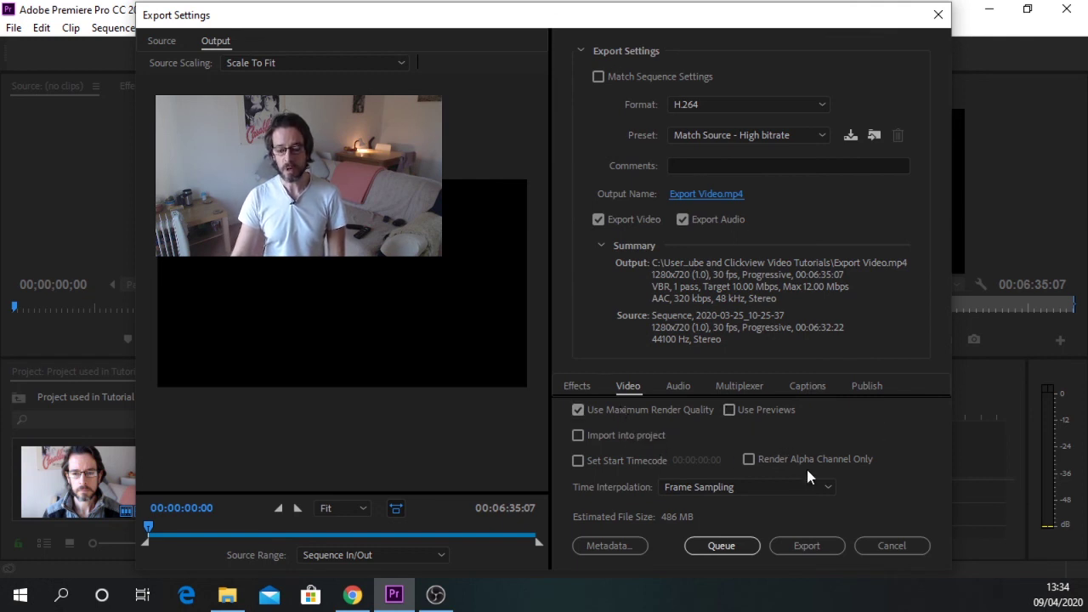
{"action": "left_click", "coordinate": [798, 541]}
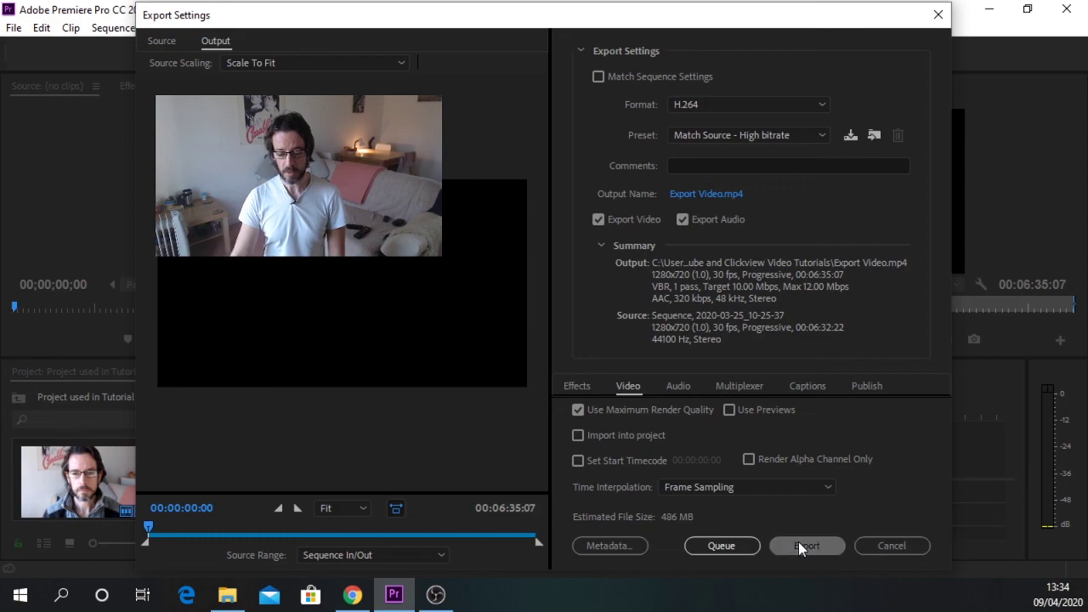